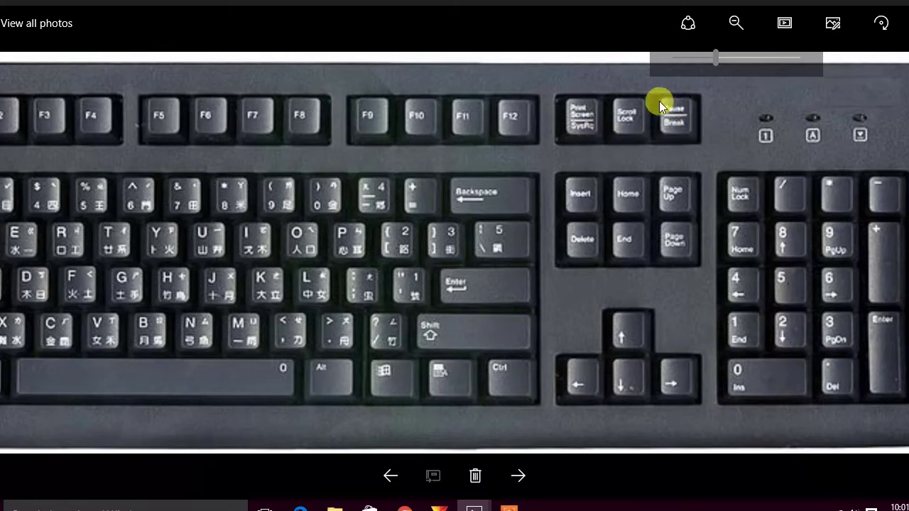
Bring up the close-up photo of the Print Scrn, Scroll Lock and Pause keys in Photos
{"action": "key", "text": "alt+Tab"}
{"action": "key", "text": "alt+Tab"}
{"action": "key", "text": "alt+Tab"}
{"action": "key", "text": "alt+Tab"}
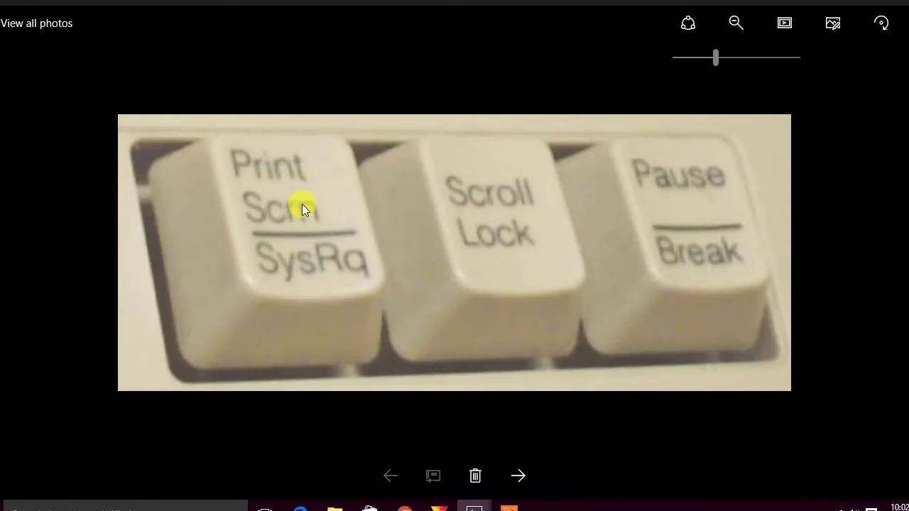
Launch Paint through the run command mspaint and return to the close-up key photo in Photos
{"action": "key", "text": "super+r"}
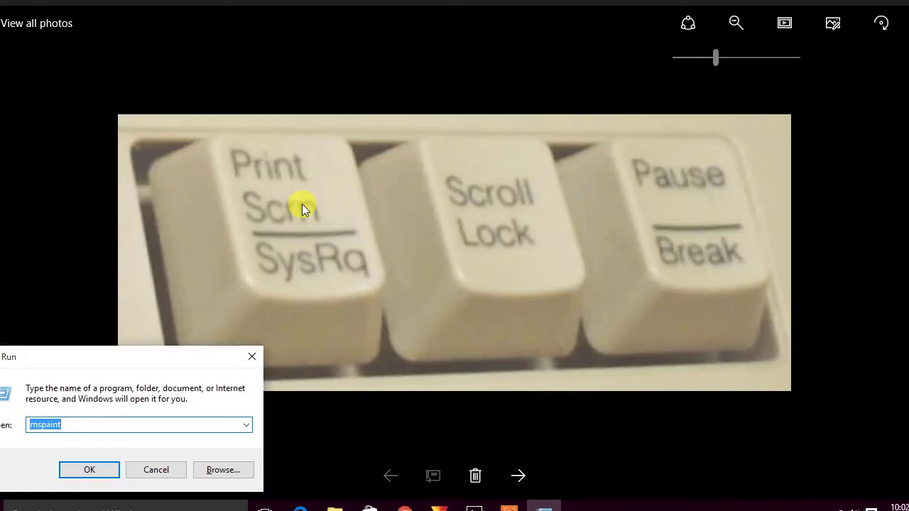
{"action": "key", "text": "Return"}
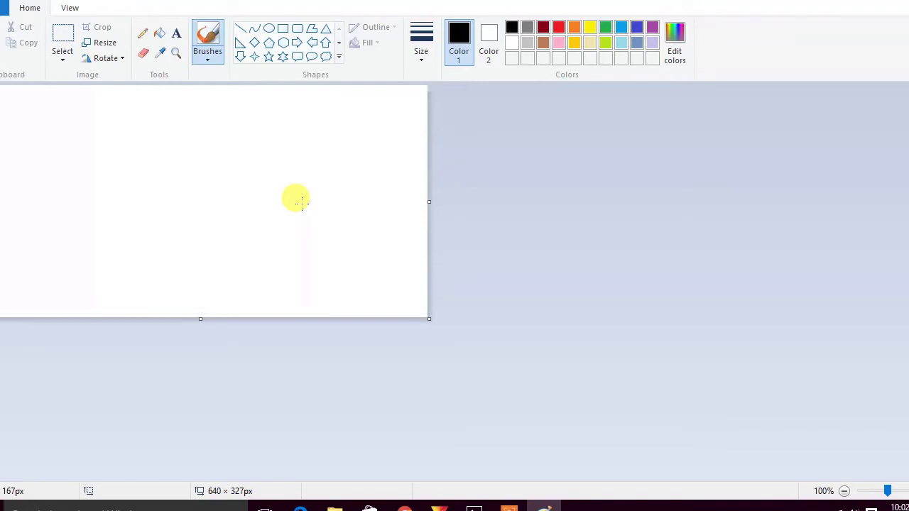
{"action": "key", "text": "alt+Tab"}
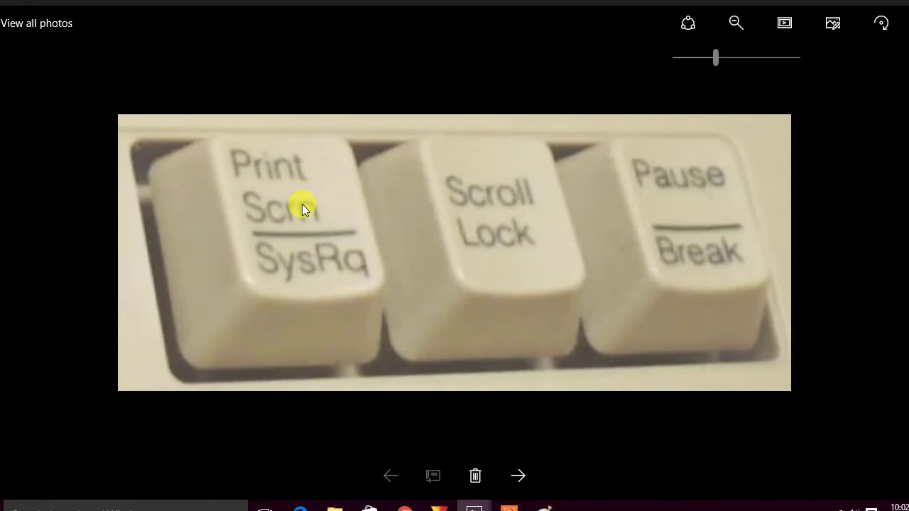
Try a Print Screen capture over the key photo and exit the background Greenshot tool that intercepts it
{"action": "key", "text": "Print"}
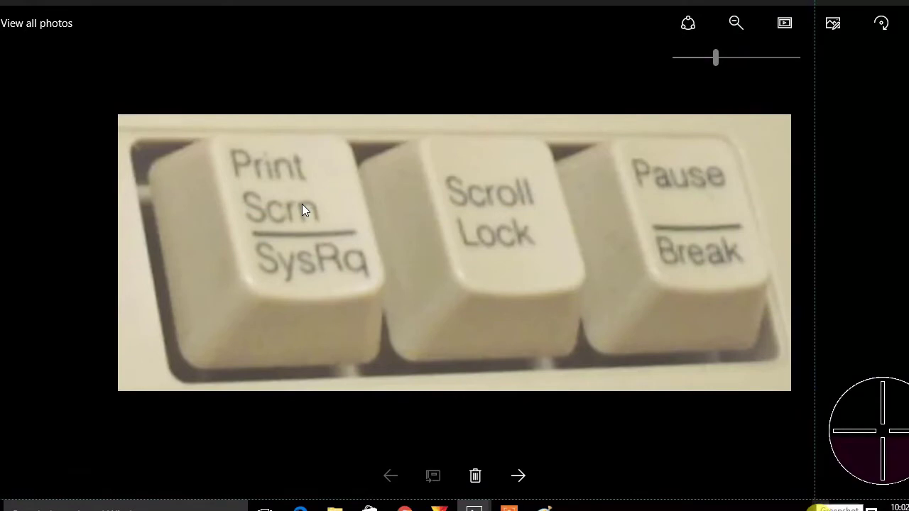
{"action": "right_click", "coordinate": [819, 508]}
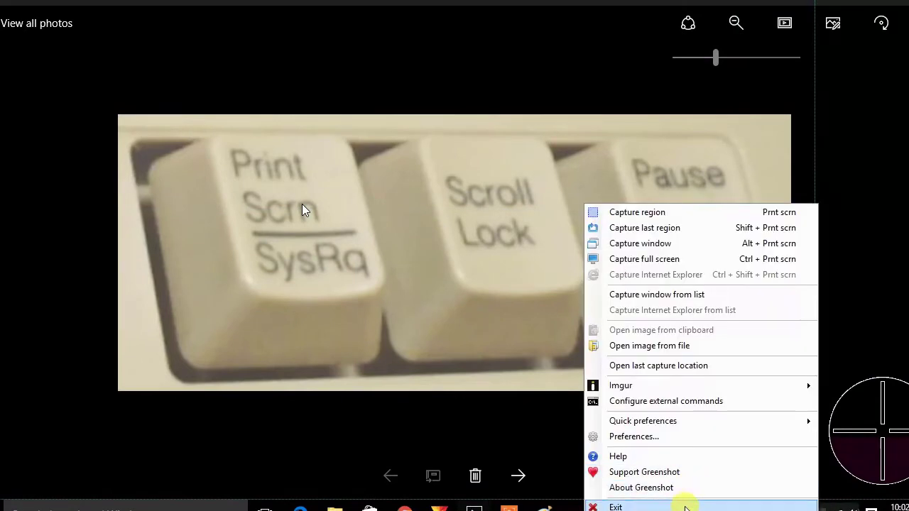
{"action": "left_click", "coordinate": [684, 501]}
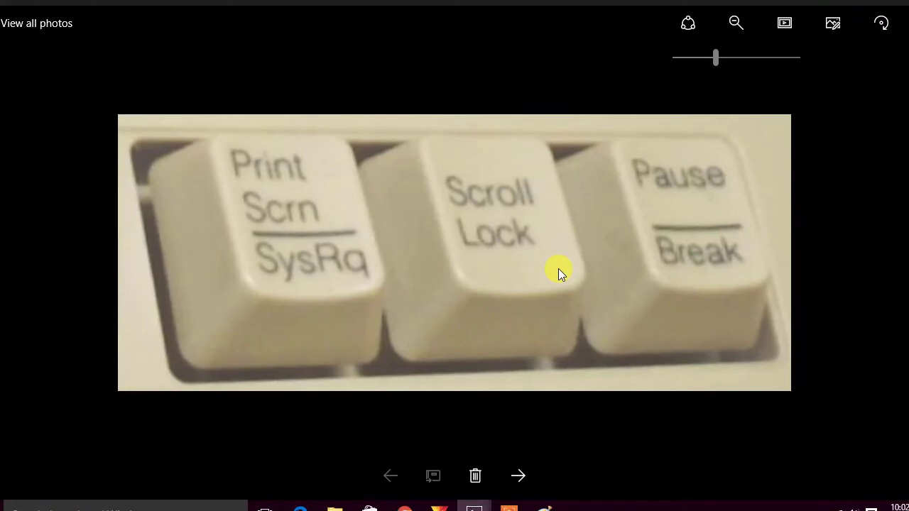
Switch to Paint and paste the captured full-screen image onto the blank canvas
{"action": "key", "text": "alt+Tab"}
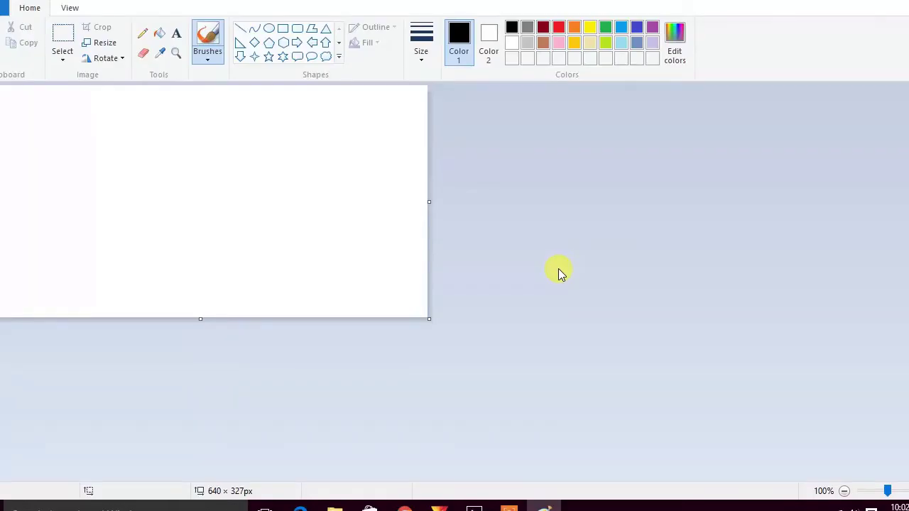
{"action": "key", "text": "ctrl+v"}
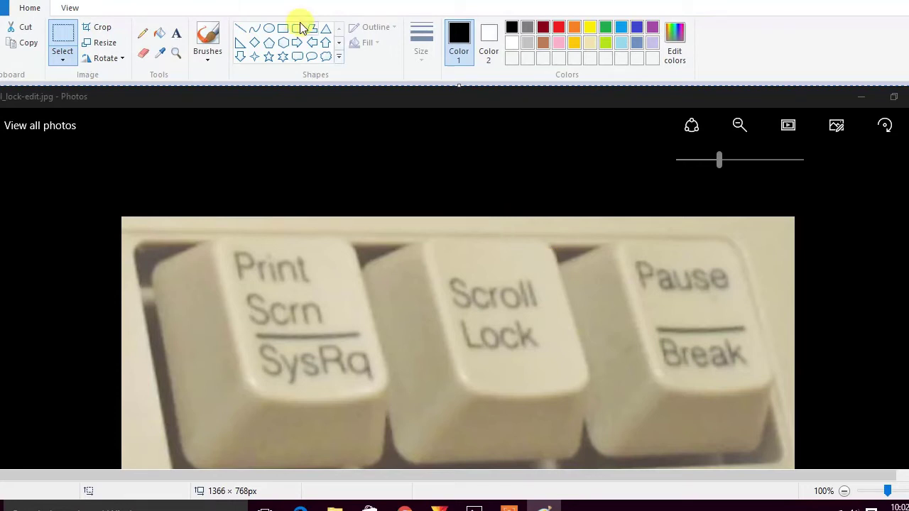
Save the pasted capture as a JPEG named "screnshot" in the image folder and close Paint
{"action": "left_click", "coordinate": [3, 8]}
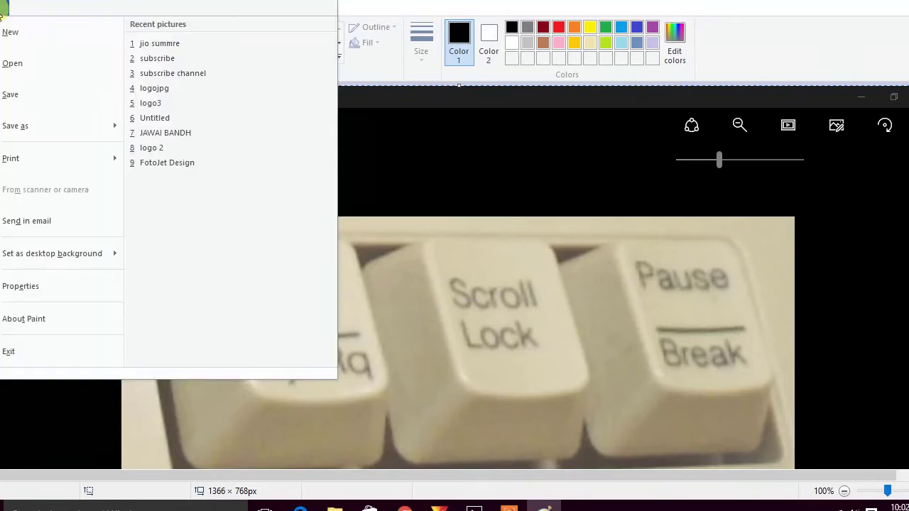
{"action": "left_click", "coordinate": [15, 97]}
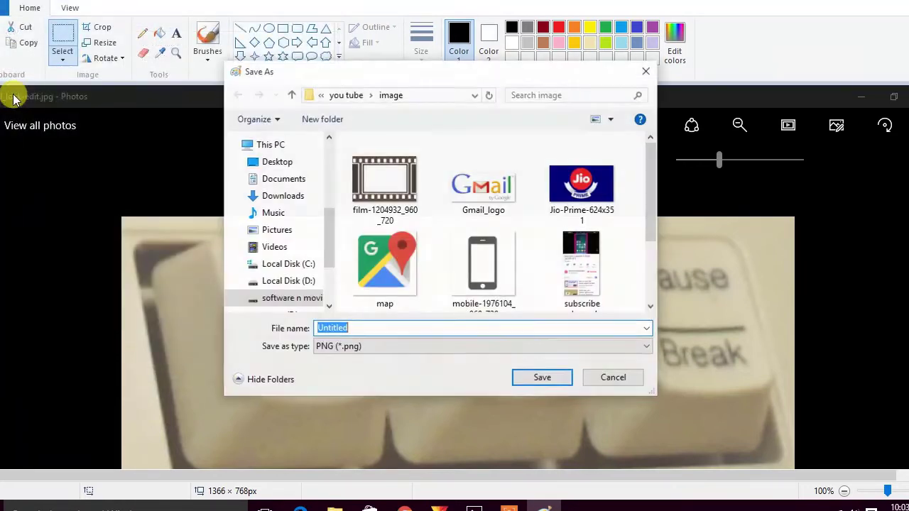
{"action": "left_click", "coordinate": [381, 348]}
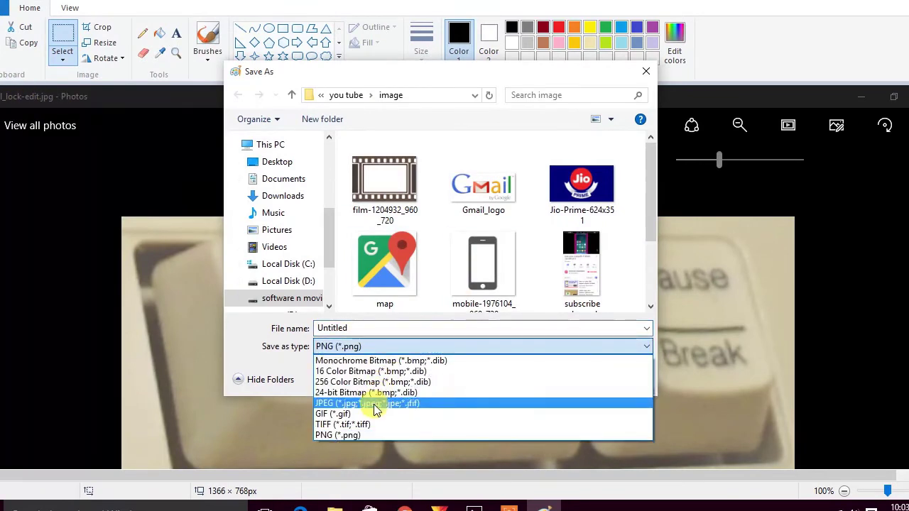
{"action": "left_click", "coordinate": [373, 404]}
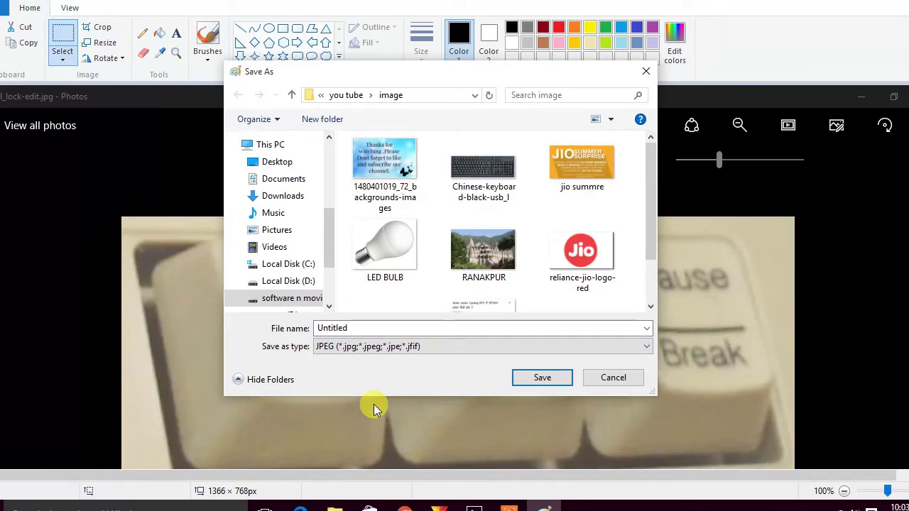
{"action": "double_click", "coordinate": [378, 328]}
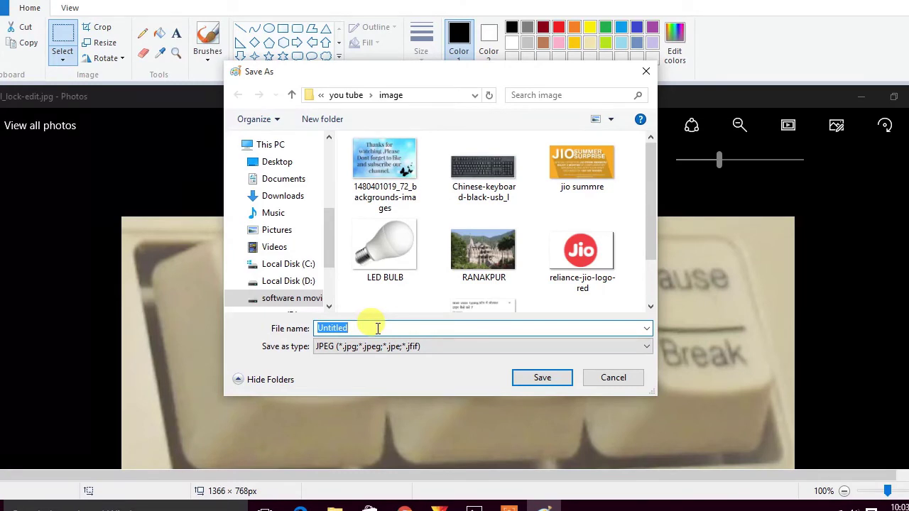
{"action": "type", "text": "screnshot"}
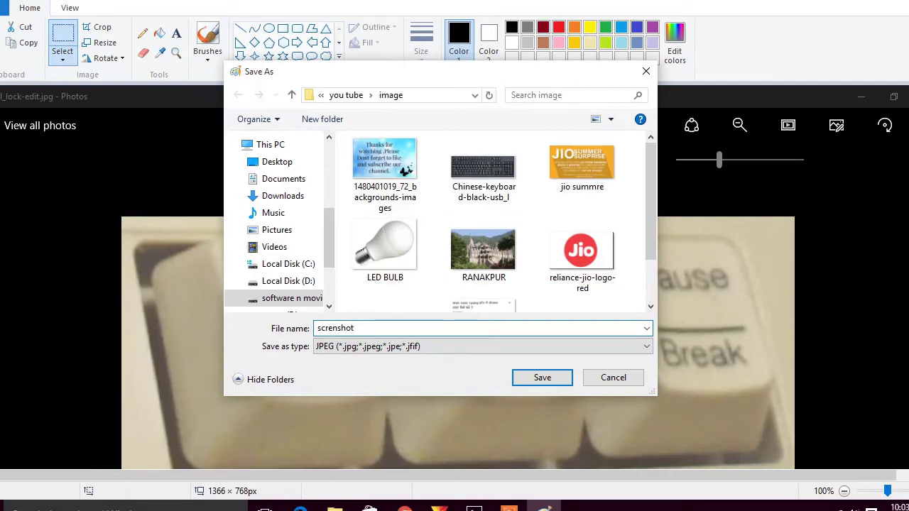
{"action": "left_click", "coordinate": [529, 377]}
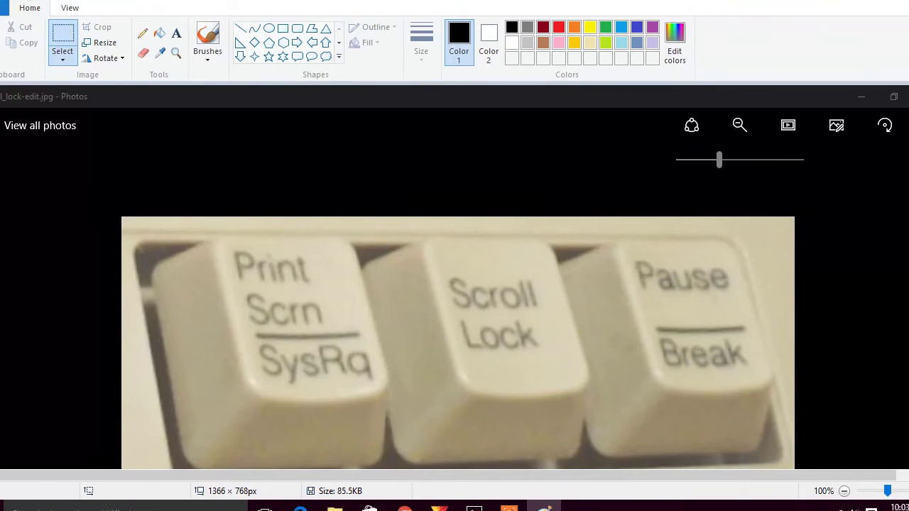
{"action": "left_click", "coordinate": [908, 1]}
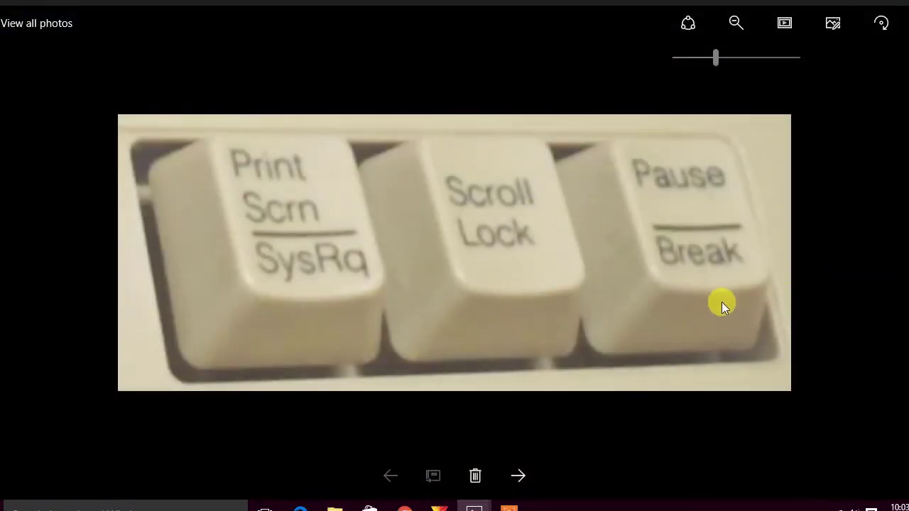
{"action": "key", "text": "alt+Tab"}
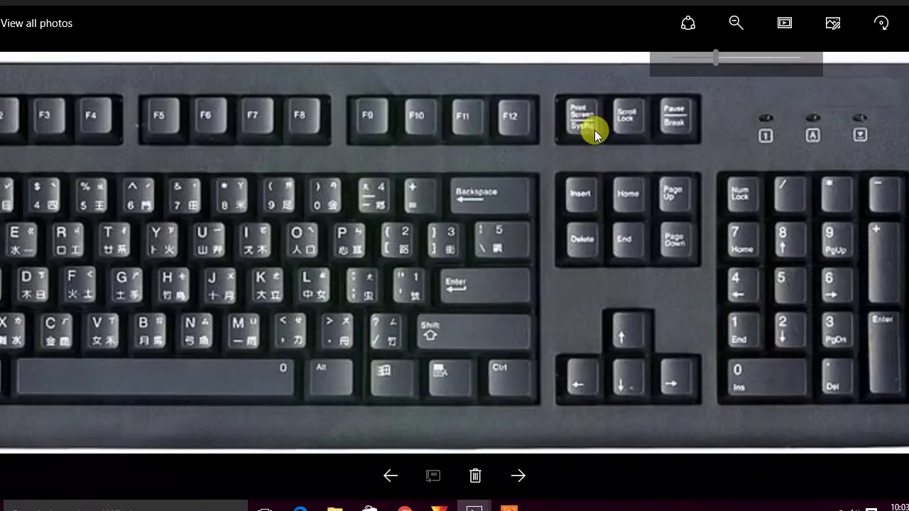
{"action": "key", "text": "alt+Tab"}
{"action": "key", "text": "Tab"}
{"action": "key", "text": "Tab"}
{"action": "key", "text": "Tab"}
{"action": "key", "text": "Tab"}
{"action": "key", "text": "Tab"}
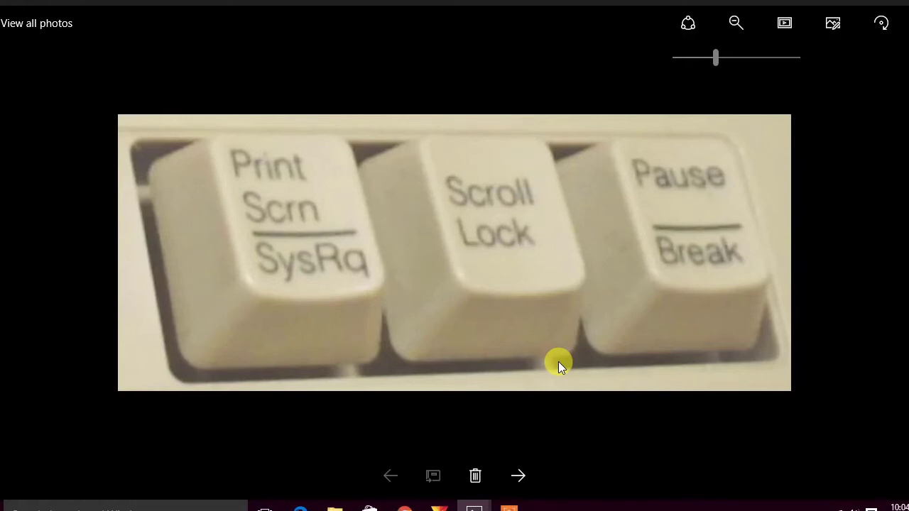
Switch to Chrome and view the Greenshot website and its address getgreenshot.org
{"action": "mouse_move", "coordinate": [410, 509]}
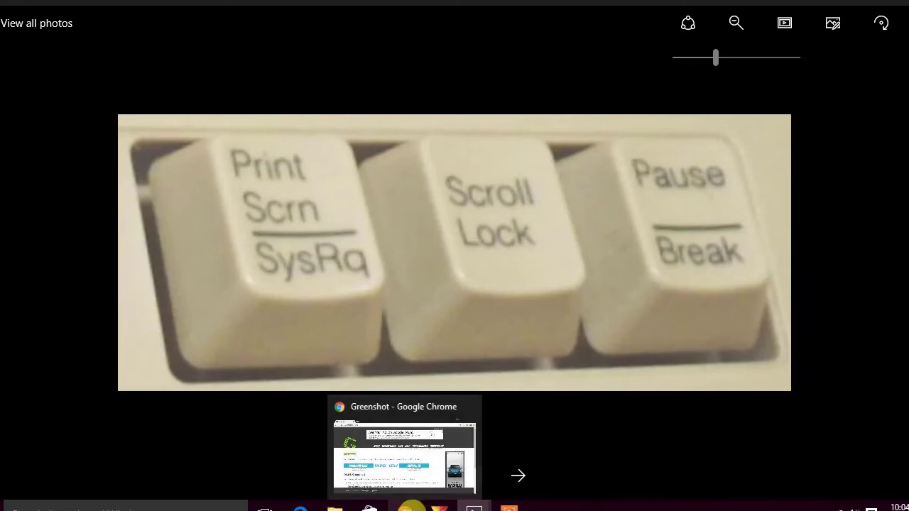
{"action": "left_click", "coordinate": [409, 507]}
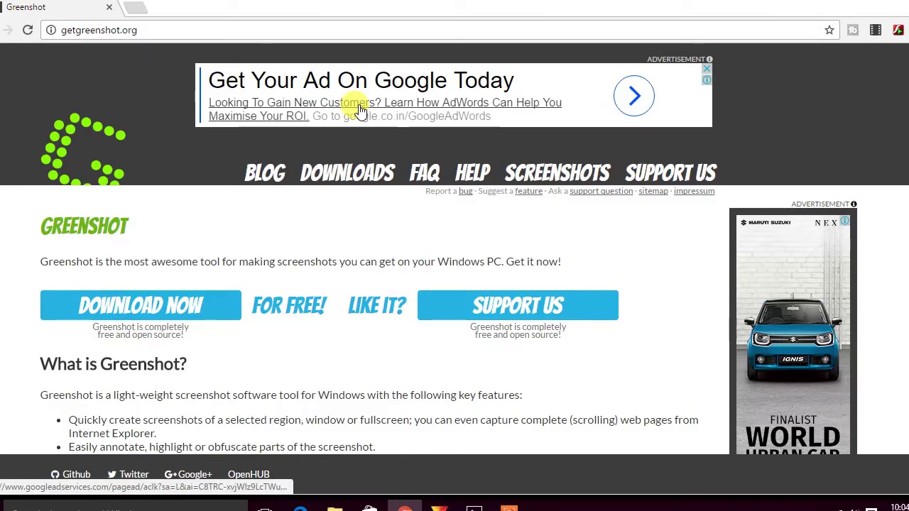
{"action": "left_click", "coordinate": [159, 33]}
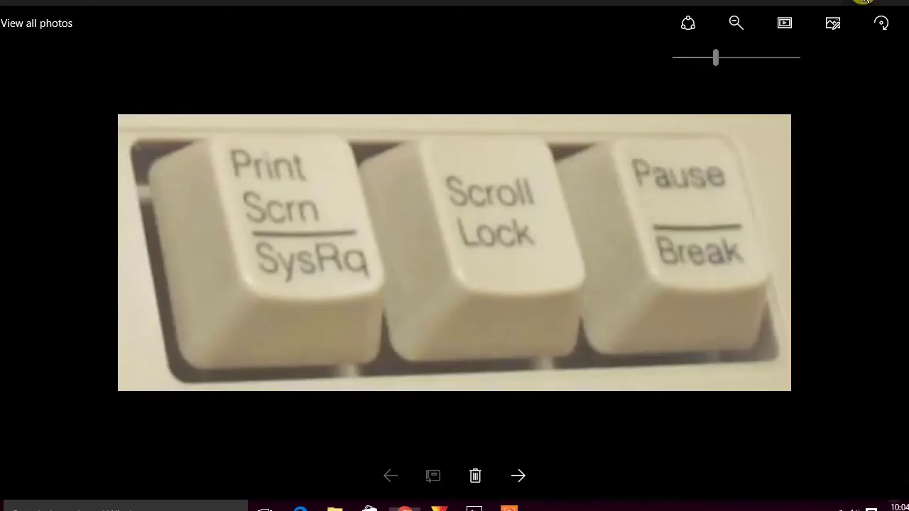
Minimize the open windows to the desktop, search Windows for "greensho" and launch the Greenshot desktop app
{"action": "left_click", "coordinate": [864, 1]}
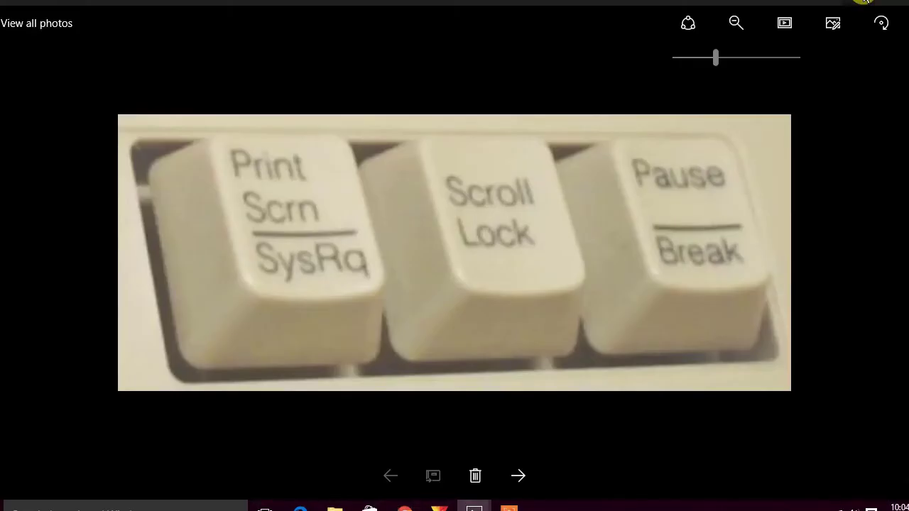
{"action": "left_click", "coordinate": [863, 1]}
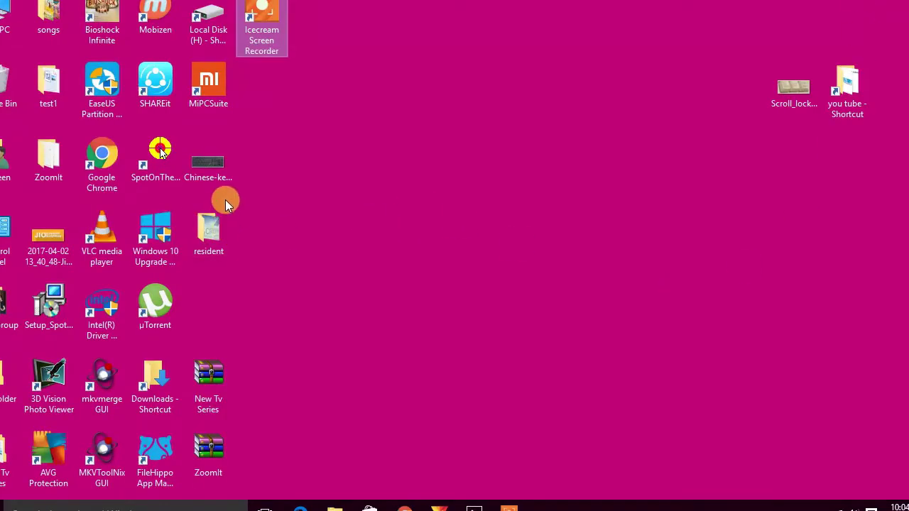
{"action": "left_click", "coordinate": [69, 507]}
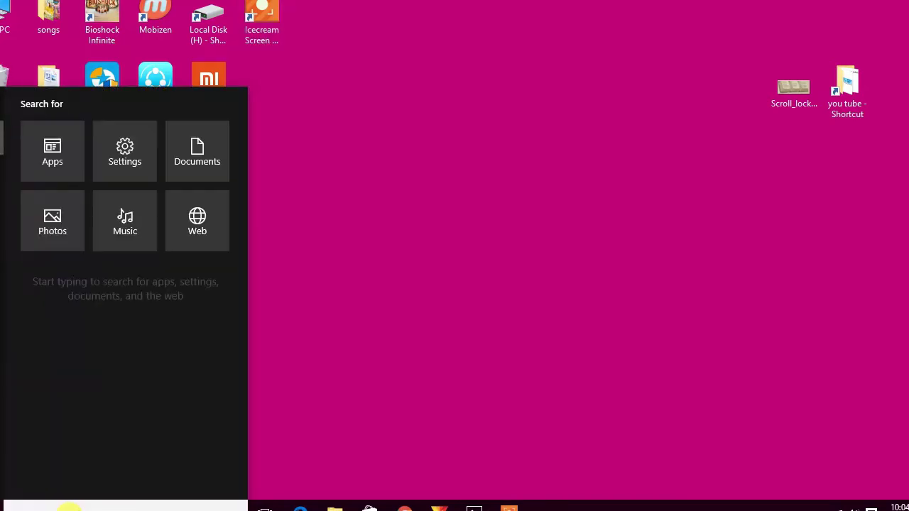
{"action": "type", "text": "greensho"}
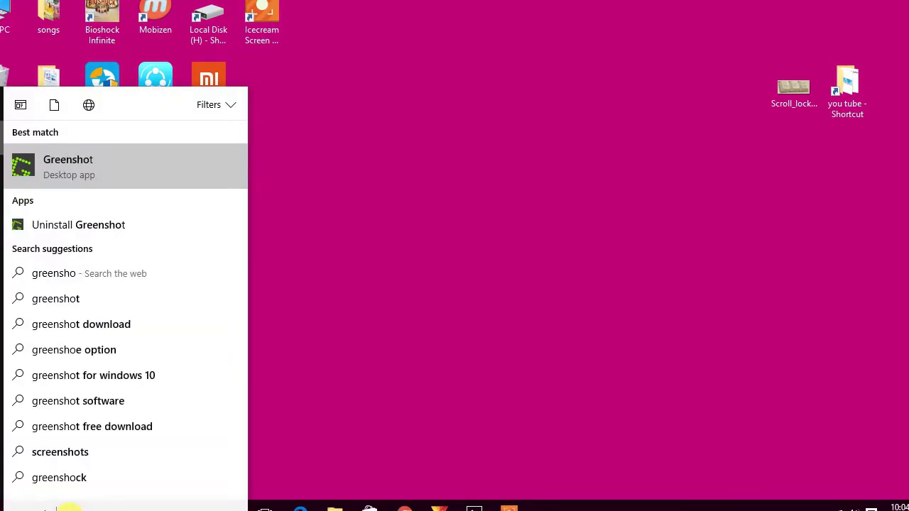
{"action": "left_click", "coordinate": [128, 172]}
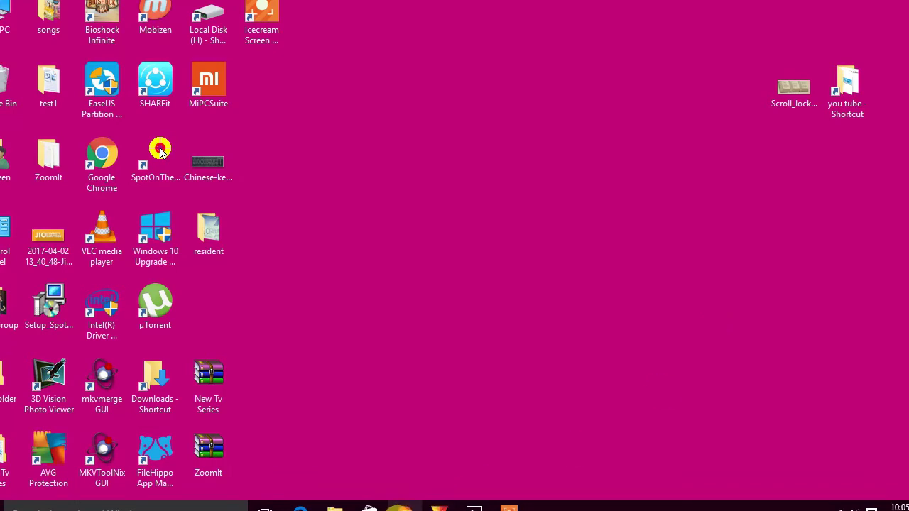
Return to the Greenshot website in Chrome and check the hidden notification-area icons for the running Greenshot
{"action": "left_click", "coordinate": [402, 506]}
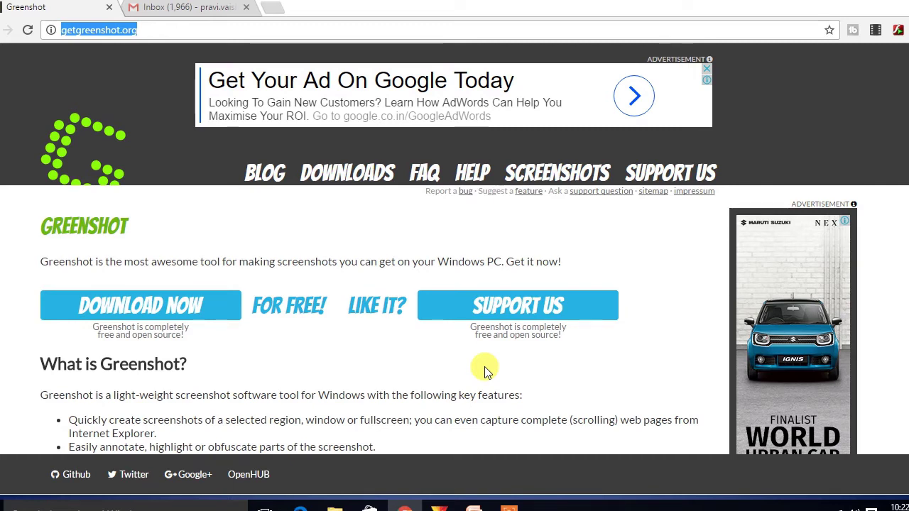
{"action": "left_click", "coordinate": [817, 507]}
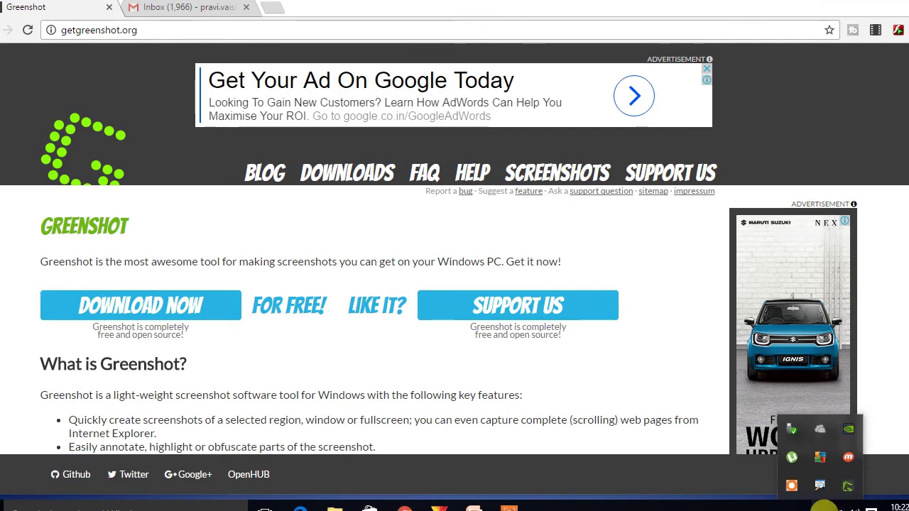
{"action": "left_click", "coordinate": [825, 507]}
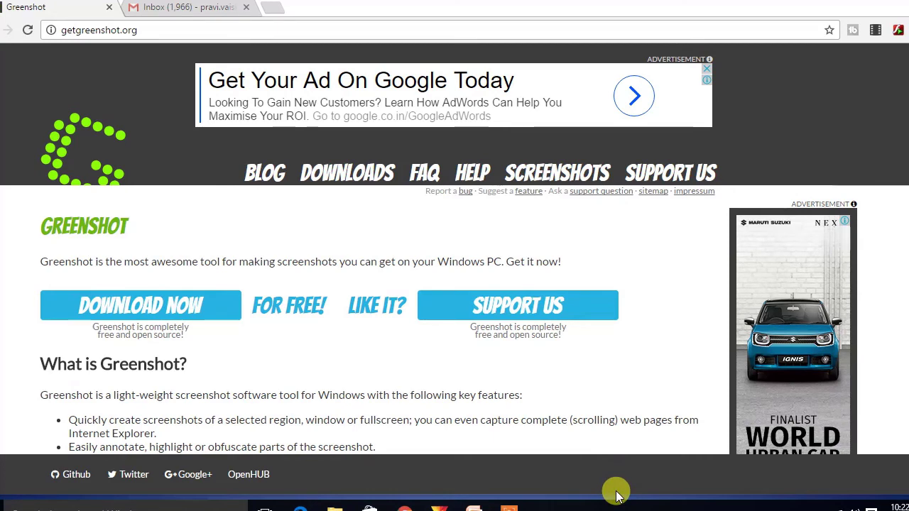
Capture the Support Us button region of the page with Greenshot, export it to Microsoft Word and bring up that document
{"action": "key", "text": "Print"}
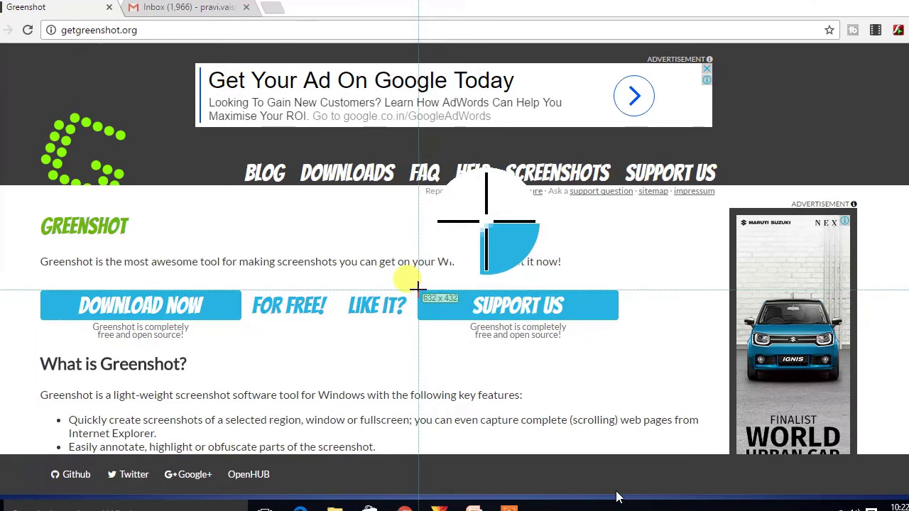
{"action": "left_click_drag", "start_coordinate": [418, 290], "coordinate": [618, 327]}
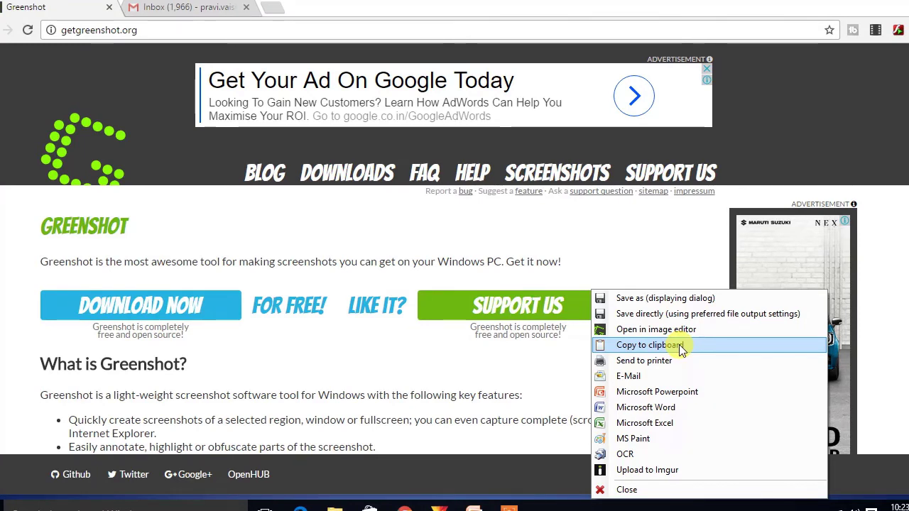
{"action": "left_click", "coordinate": [677, 407]}
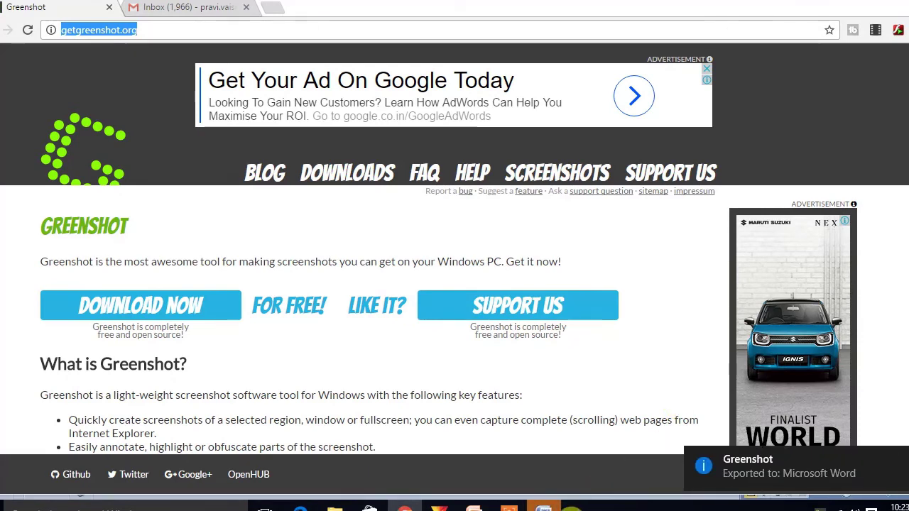
{"action": "mouse_move", "coordinate": [543, 507]}
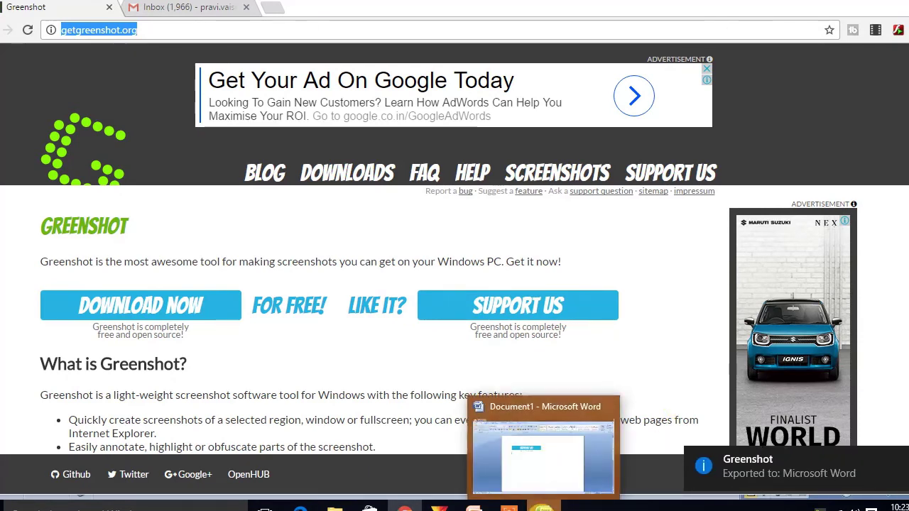
{"action": "left_click", "coordinate": [552, 462]}
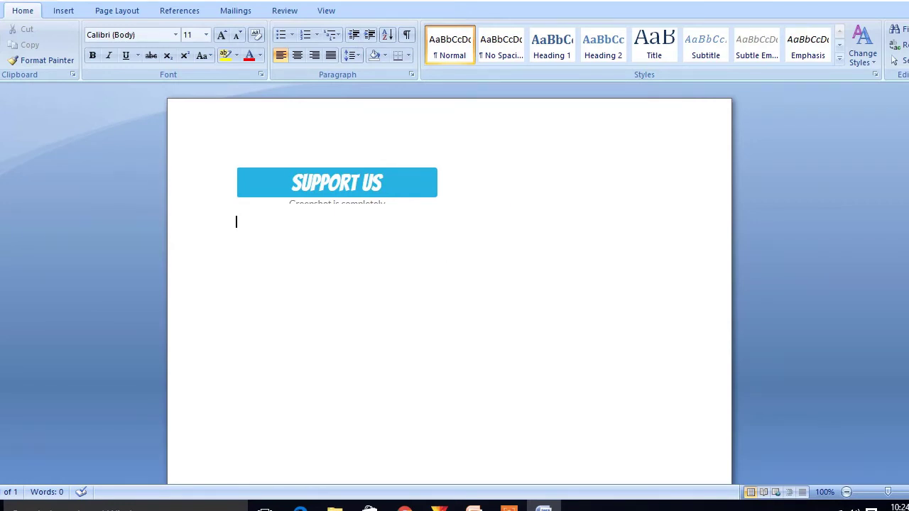
Close the Word document without saving and copy a Greenshot region capture of the web page's upper ad banner to the clipboard
{"action": "key", "text": "alt+F4"}
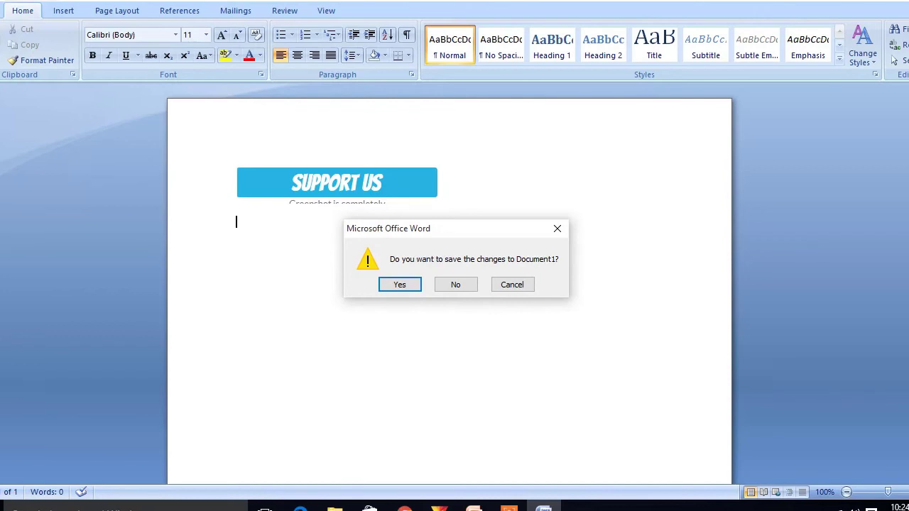
{"action": "left_click", "coordinate": [463, 285]}
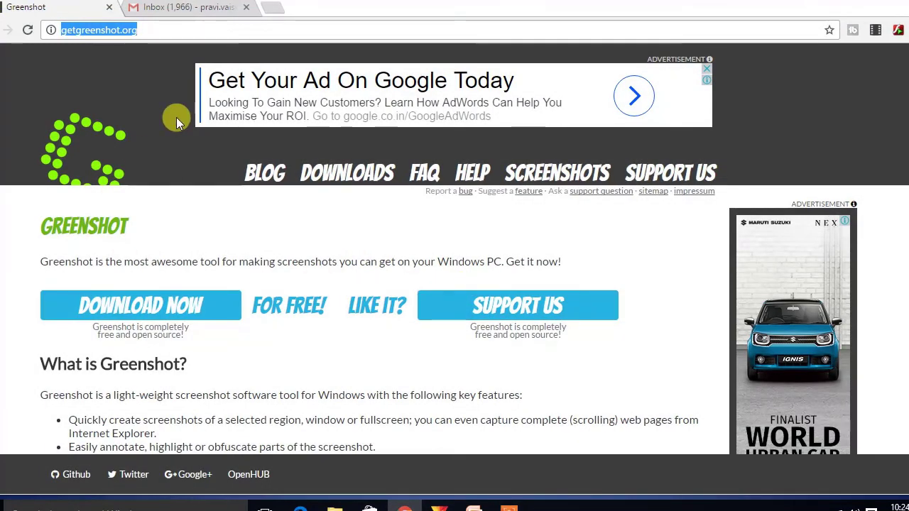
{"action": "key", "text": "Print"}
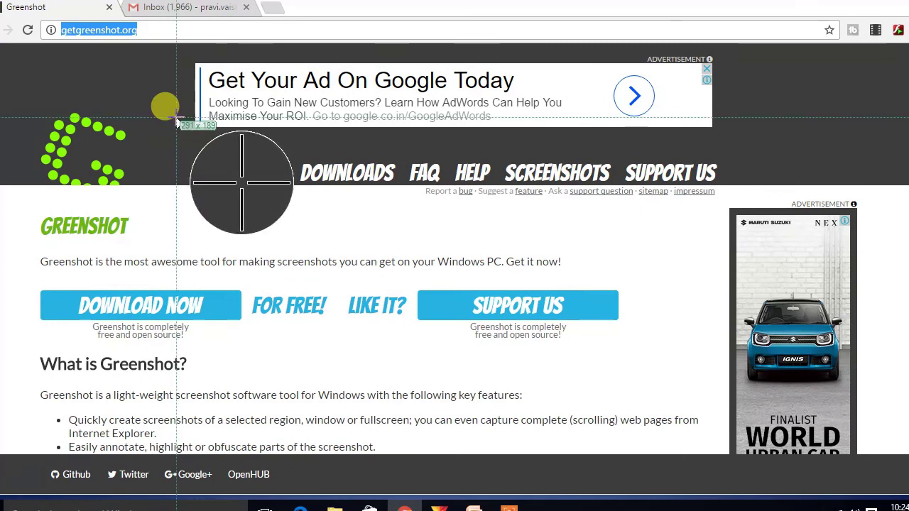
{"action": "left_click_drag", "start_coordinate": [199, 70], "coordinate": [709, 139]}
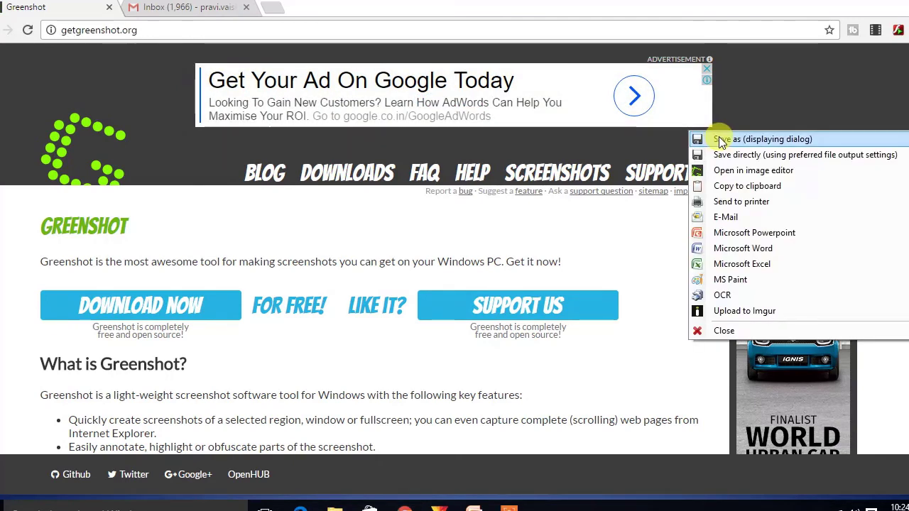
{"action": "left_click", "coordinate": [774, 187]}
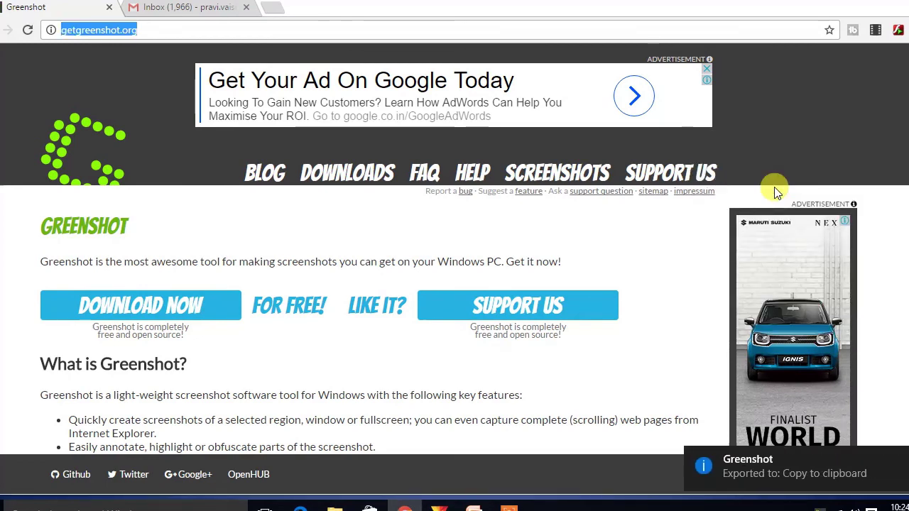
Switch to the Gmail inbox in Chrome and paste the captured banner into the body of the new message above the signature
{"action": "left_click", "coordinate": [404, 507]}
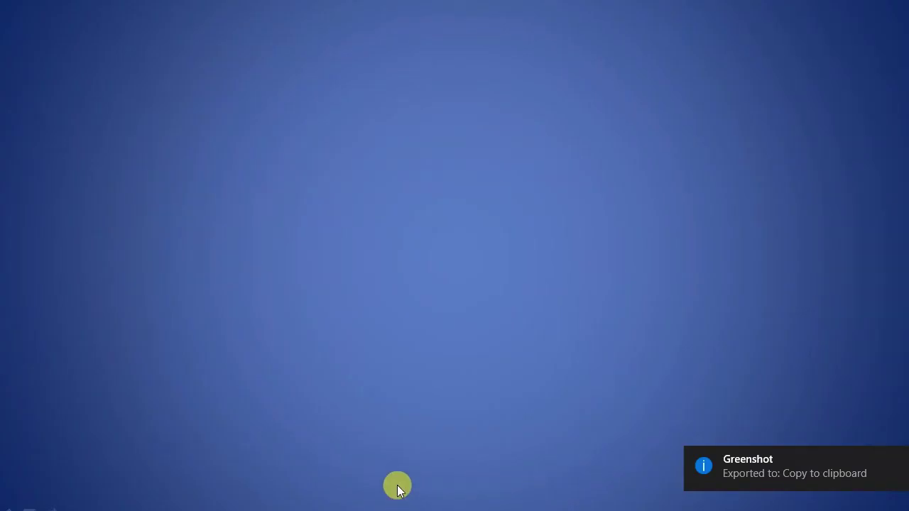
{"action": "key", "text": "alt+Tab"}
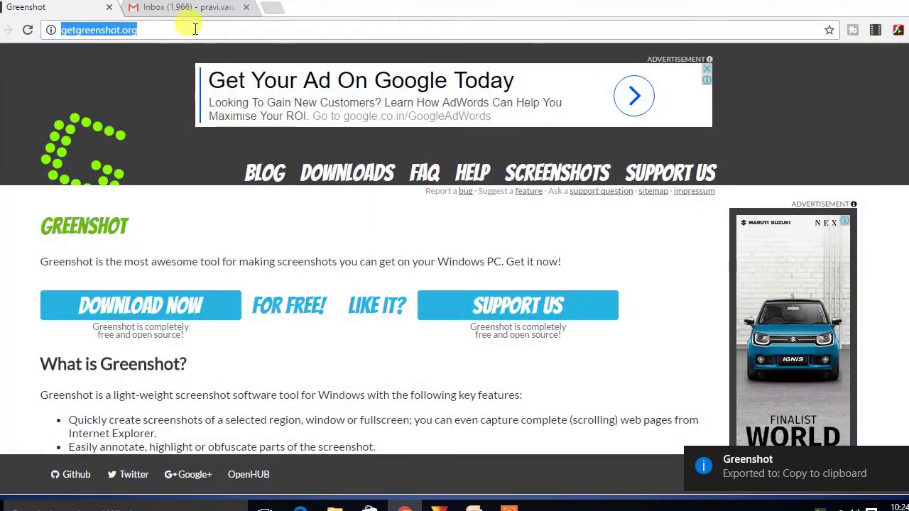
{"action": "left_click", "coordinate": [190, 8]}
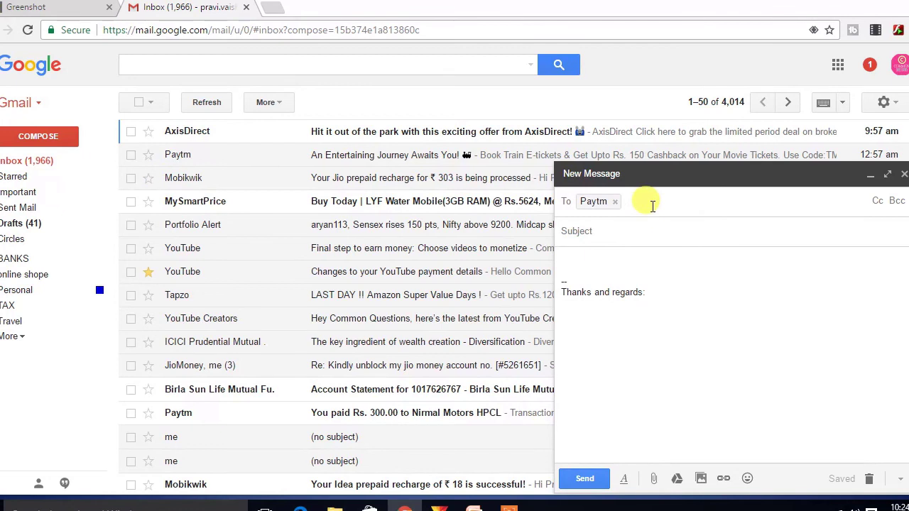
{"action": "left_click", "coordinate": [615, 234]}
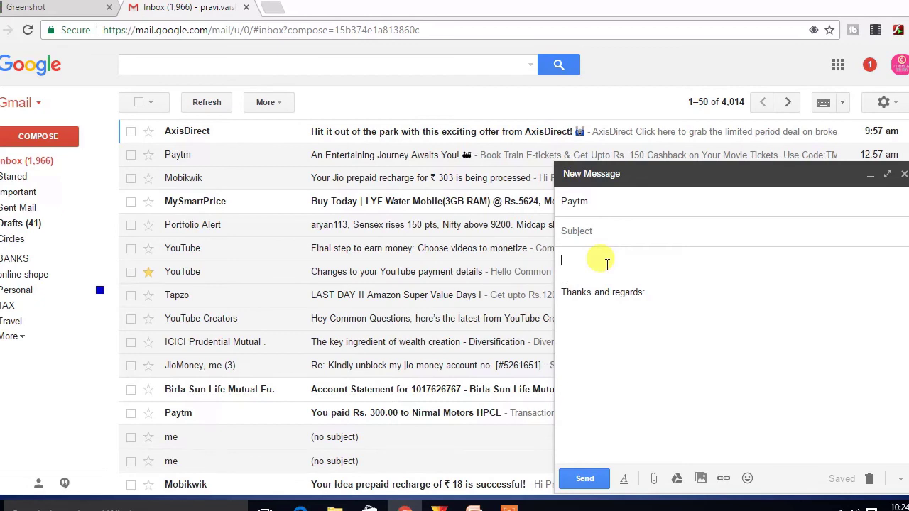
{"action": "key", "text": "ctrl+v"}
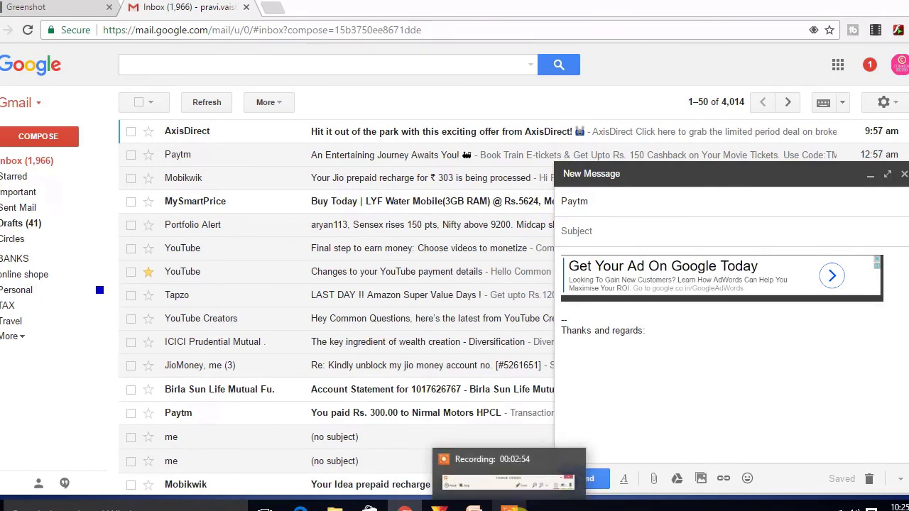
Look over the capture options of the Greenshot notification-area icon, and switch to the PowerPoint slide show
{"action": "left_click", "coordinate": [818, 506]}
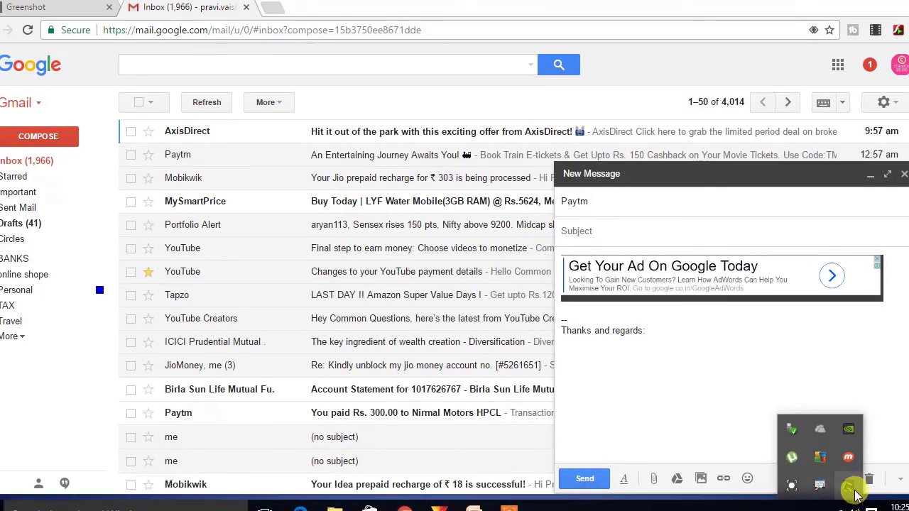
{"action": "right_click", "coordinate": [855, 492]}
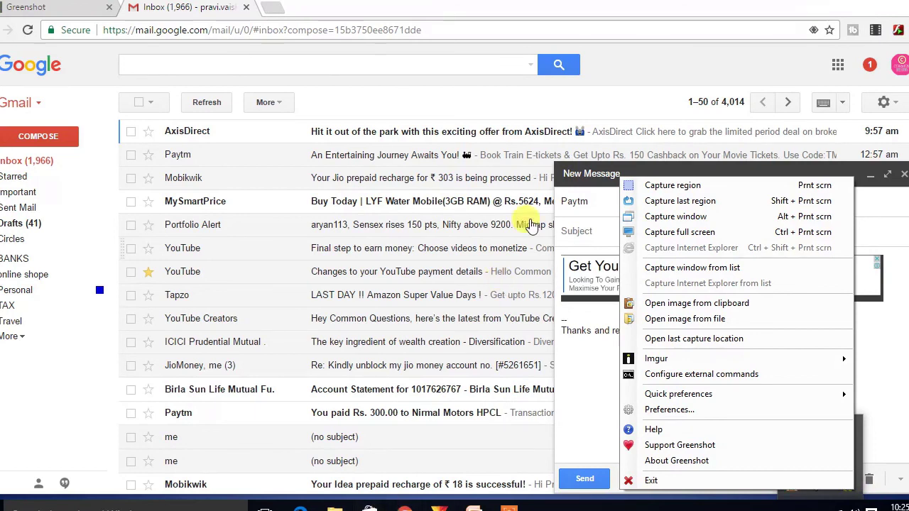
{"action": "key", "text": "alt+Tab"}
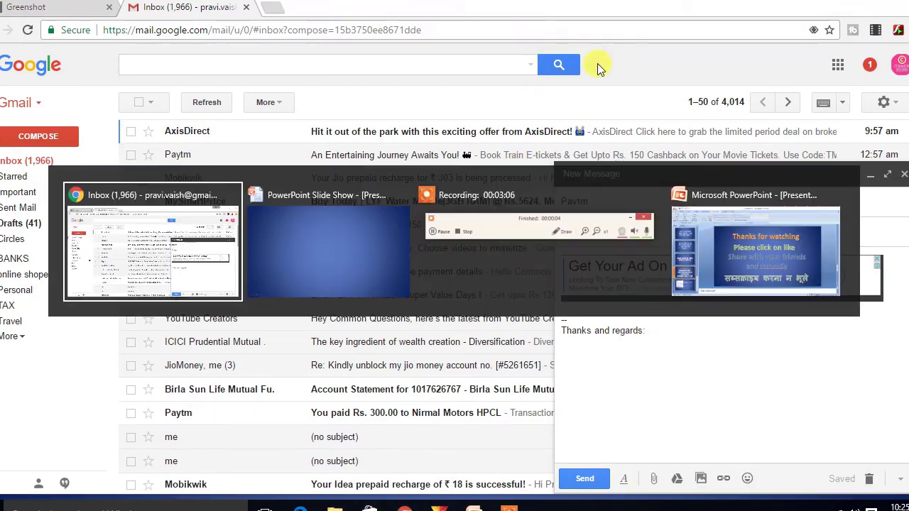
{"action": "key", "text": "alt+Tab"}
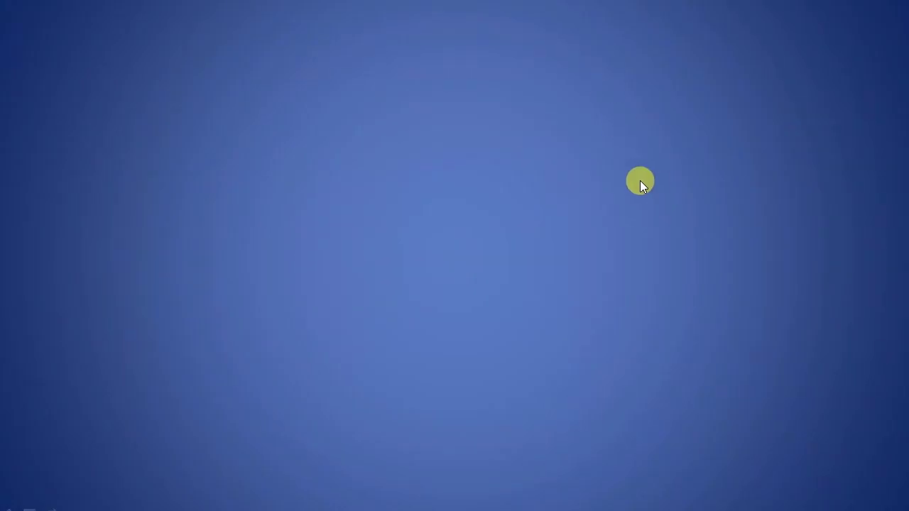